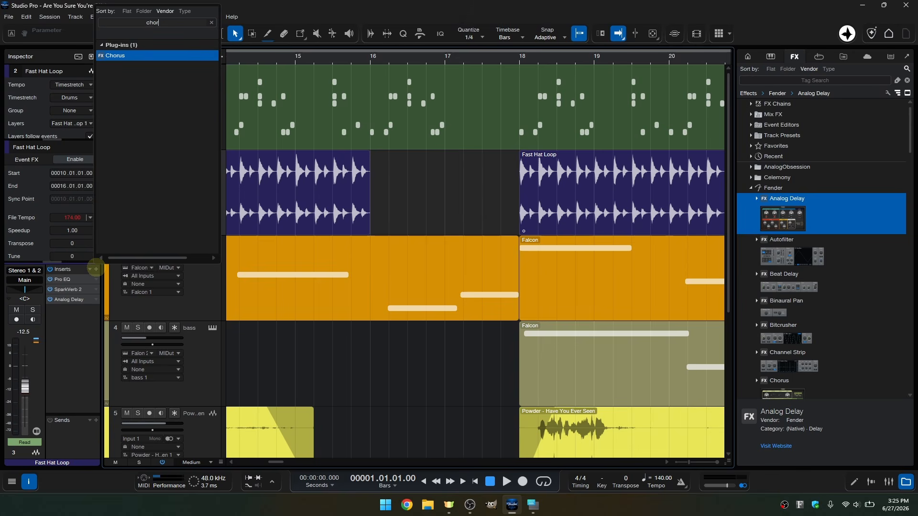
Add the Chorus and Gate effects to the Fast Hat Loop channel's inserts
key("Return")
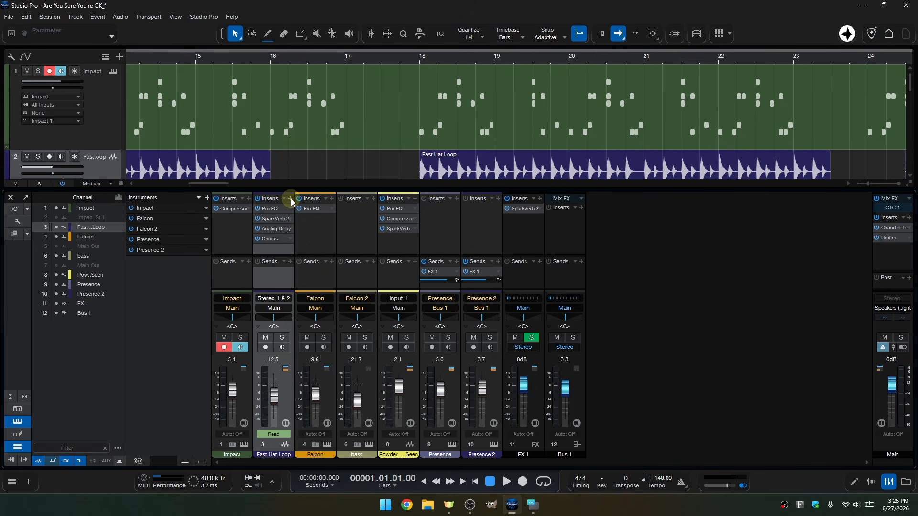
left_click(290, 199)
left_click(329, 297)
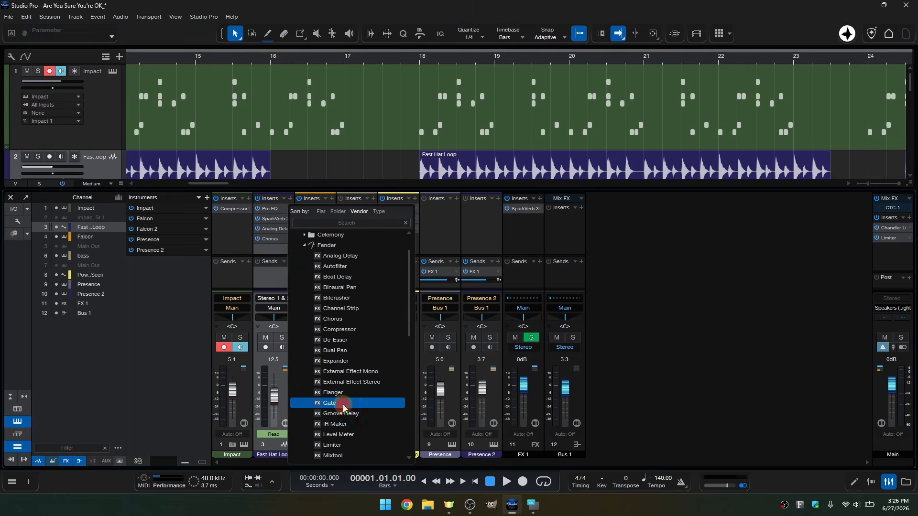
left_click(338, 403)
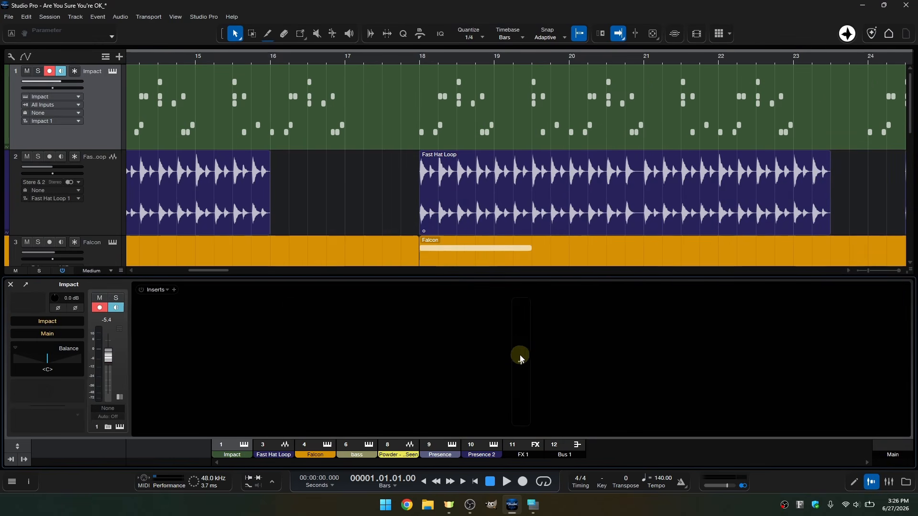
Search the effects for "comp" and add the matching effect to the Impact channel's inserts
left_click(520, 360)
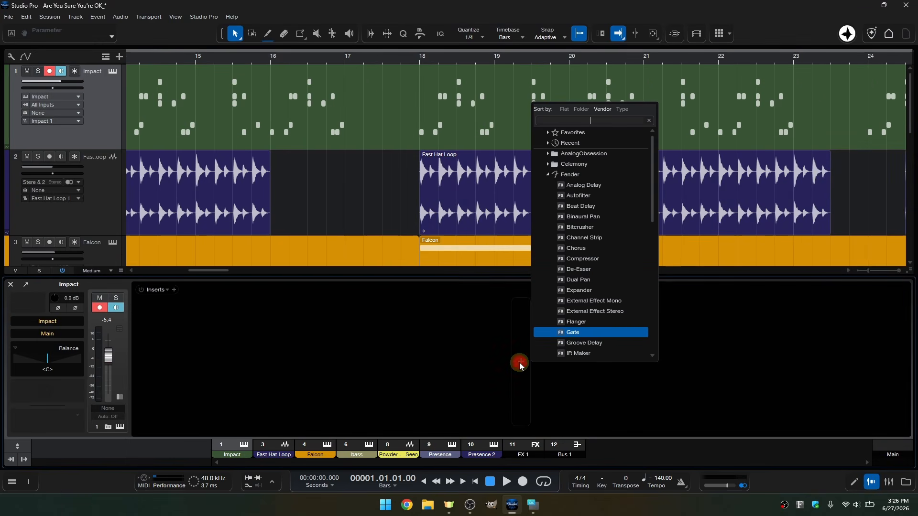
type("comp")
key("Return")
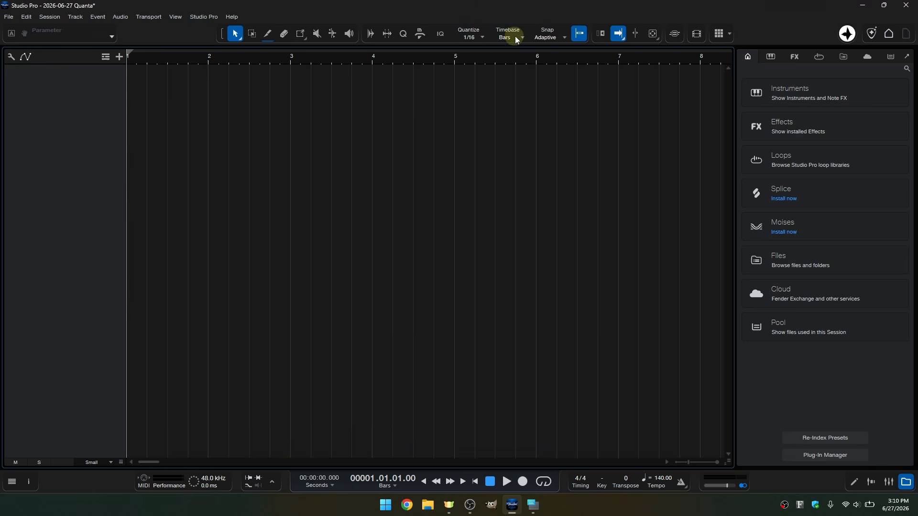
Show the macro toolbar and open the Macro Organizer
left_click(417, 35)
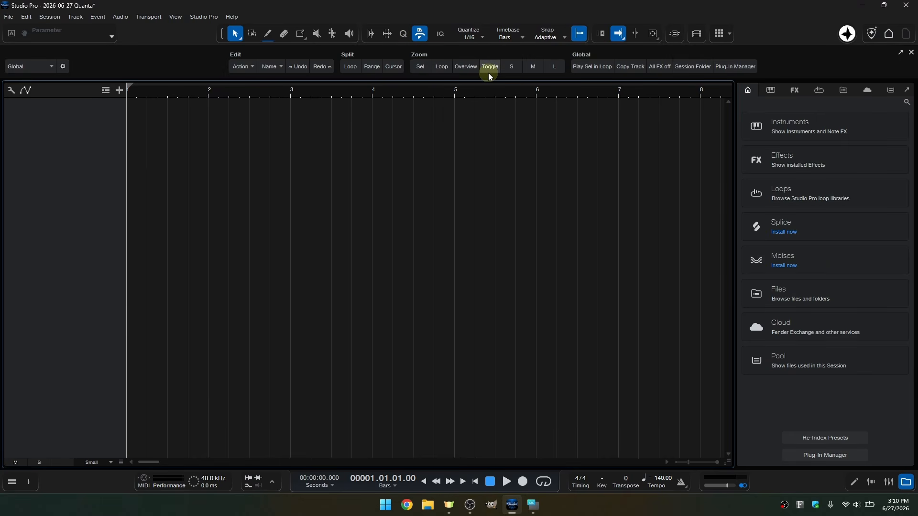
left_click(63, 68)
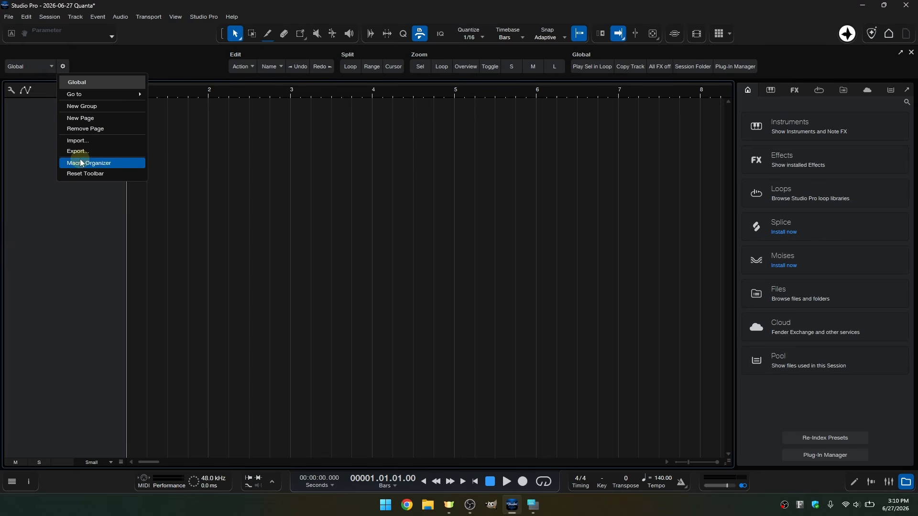
left_click(106, 164)
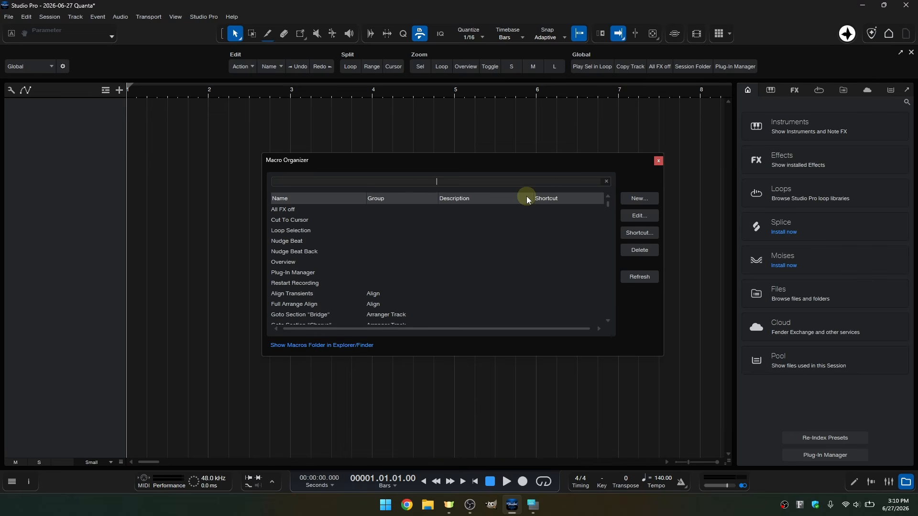
Create a new macro and add the Add Insert to Selected Channels command to it
left_click(638, 198)
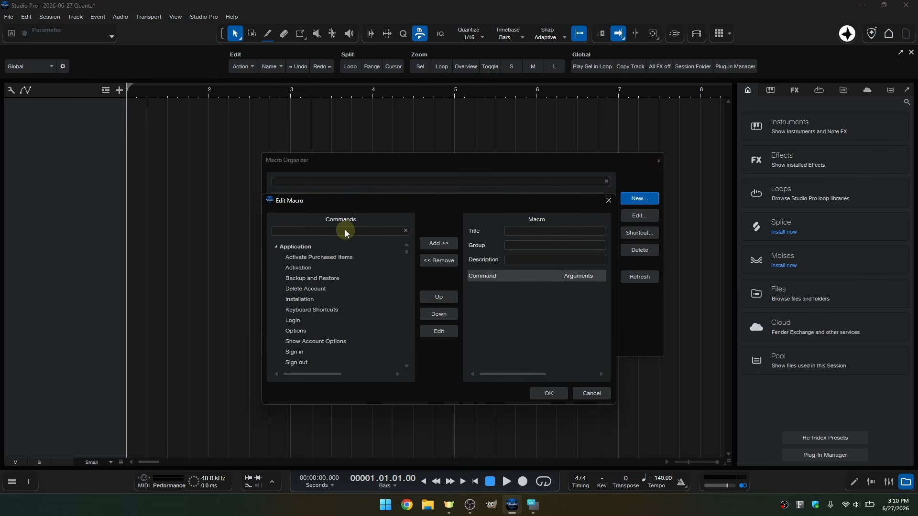
left_click(343, 230)
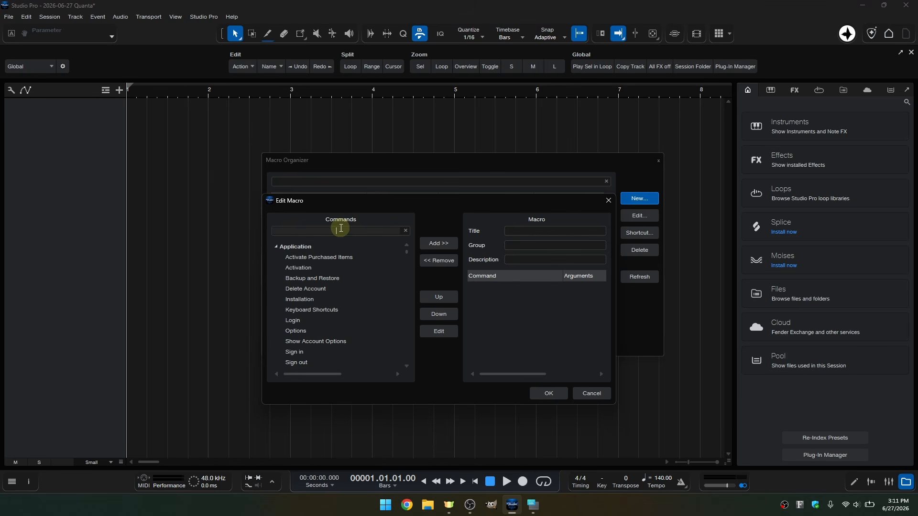
type("add insert to sele")
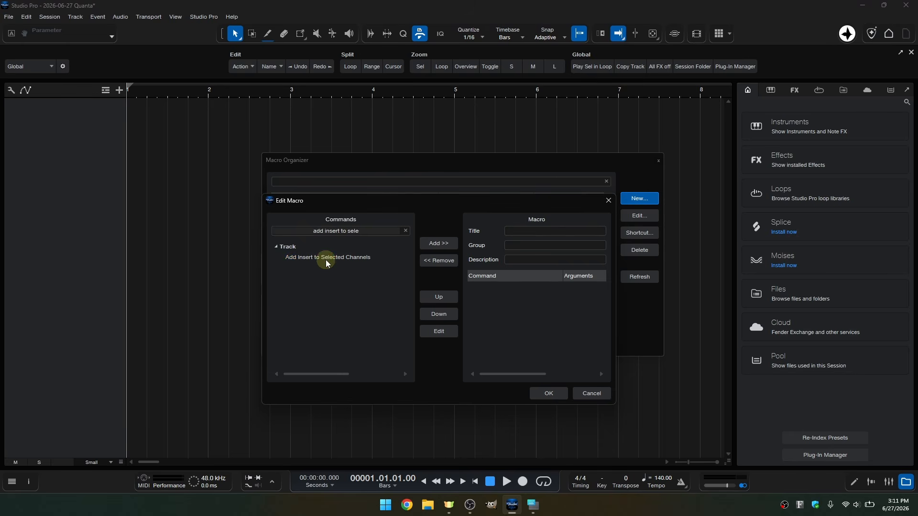
double_click(326, 260)
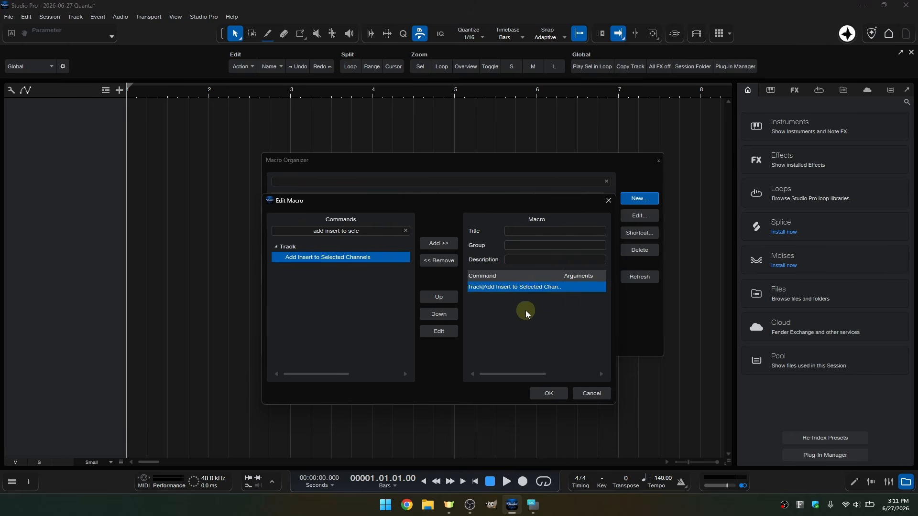
Add the Show Channel Editor command to the macro as its second command
left_click(406, 231)
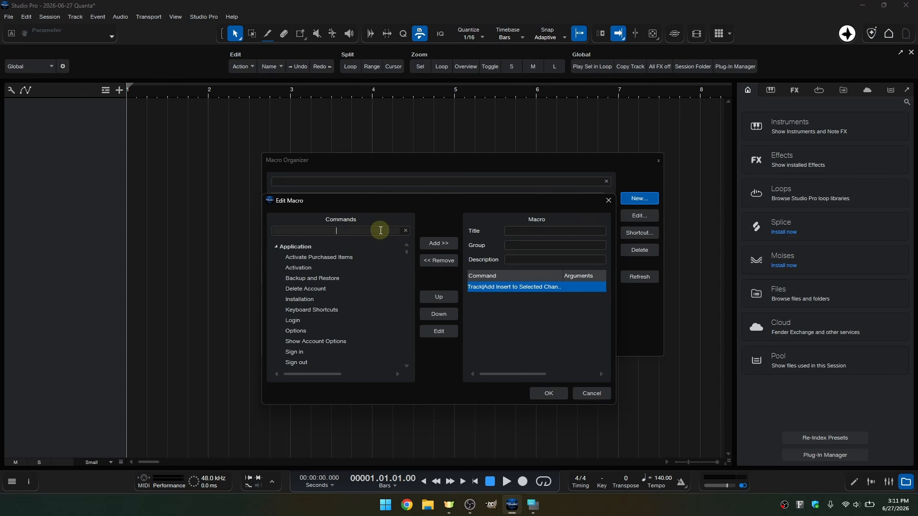
left_click(381, 230)
type("show channel edito")
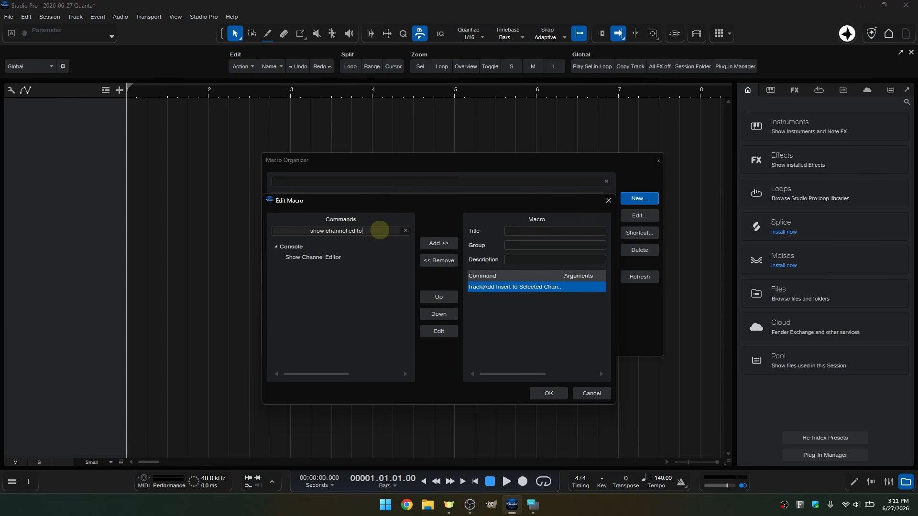
double_click(314, 259)
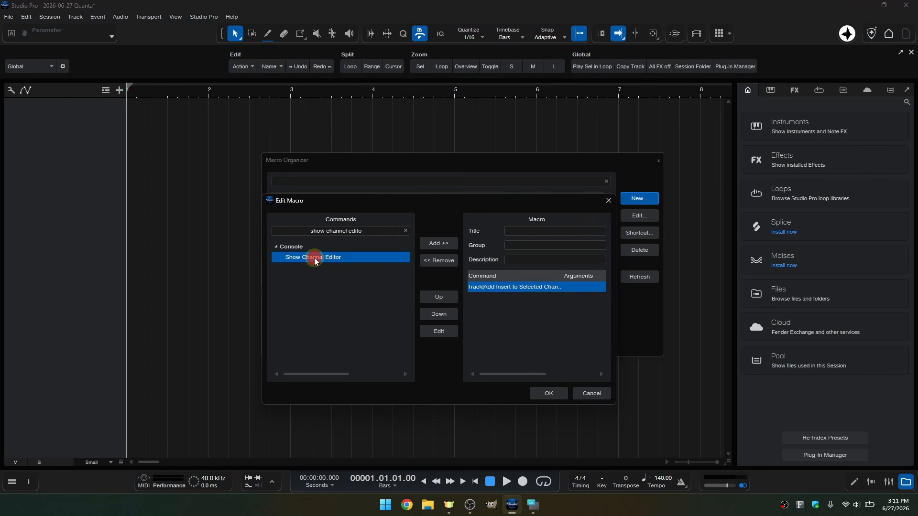
Set the device of the macro's Add Insert to Selected Channels command to Room Reverb
double_click(506, 288)
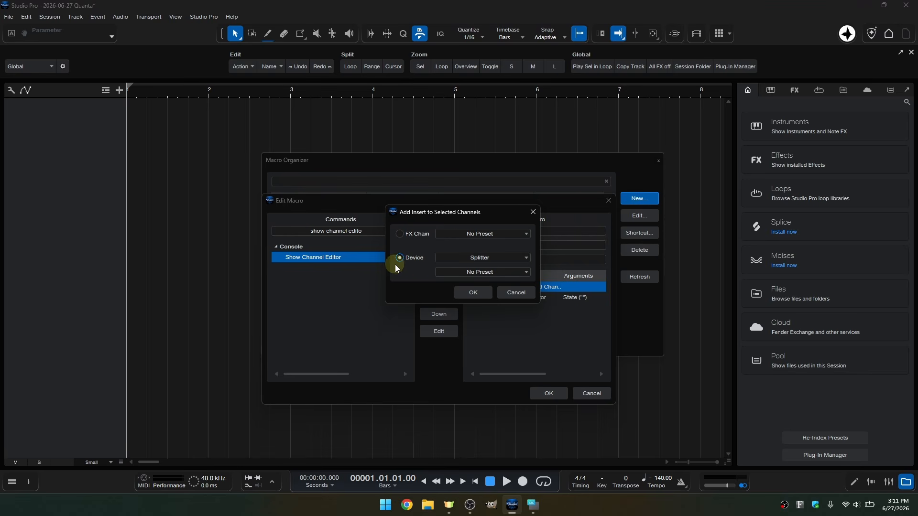
left_click(519, 256)
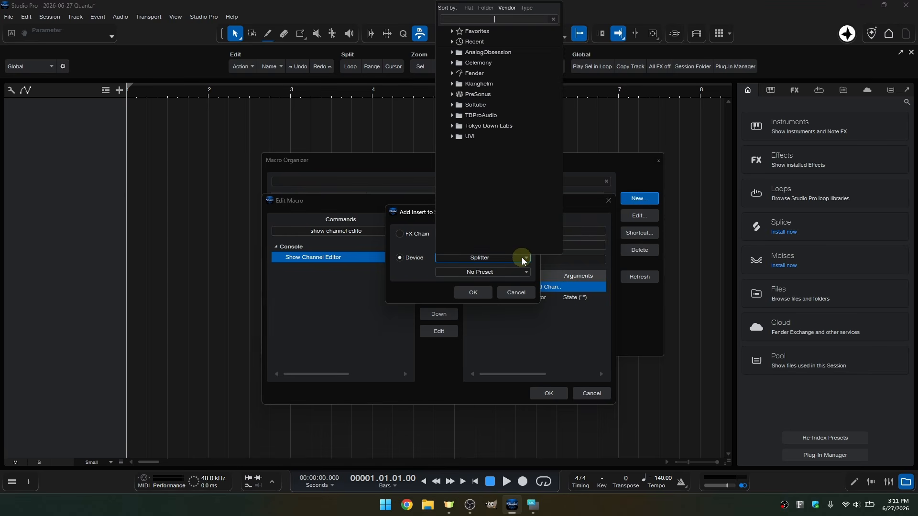
type("reverb")
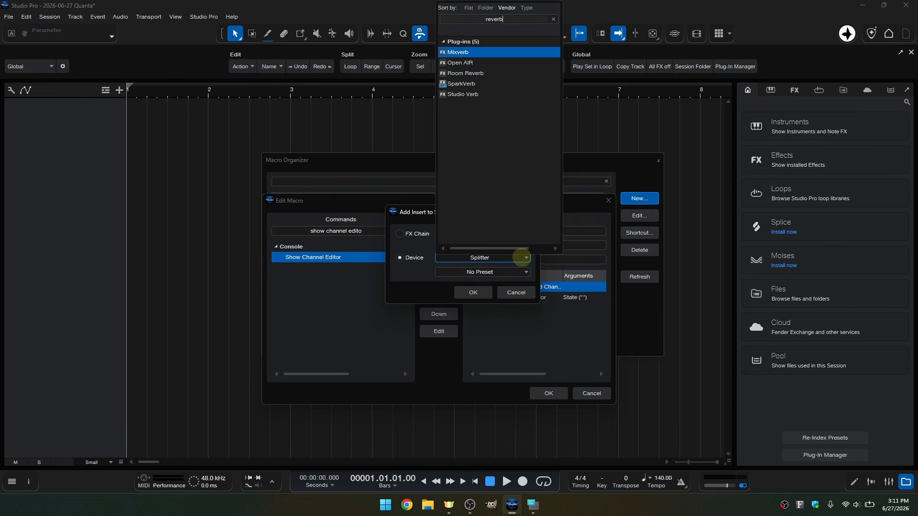
key("Down")
key("Down")
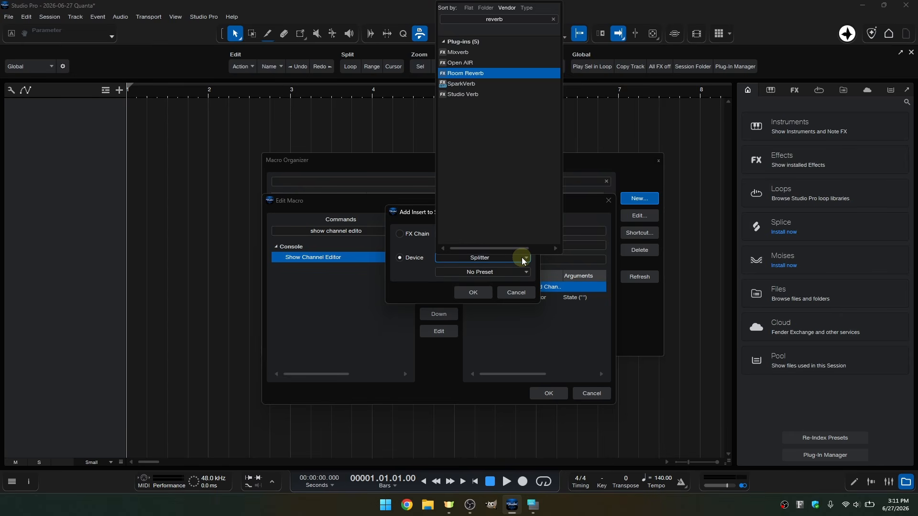
key("Return")
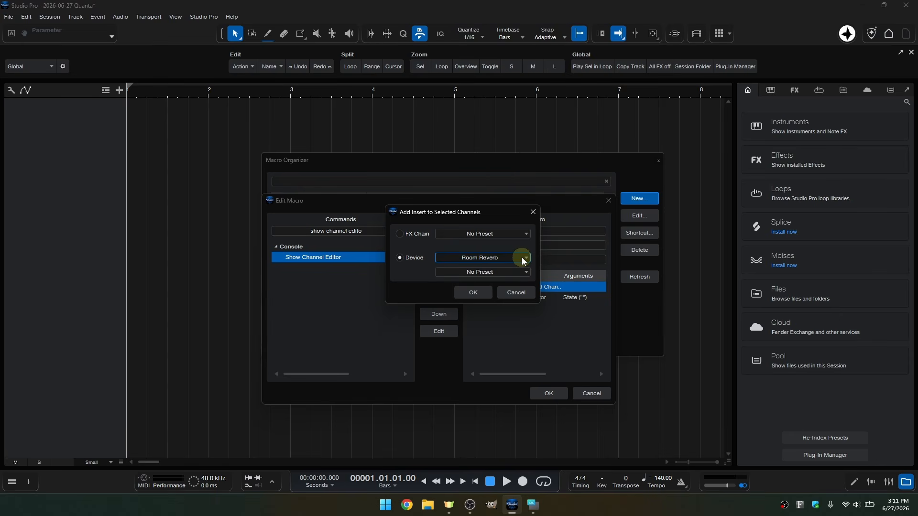
left_click(472, 292)
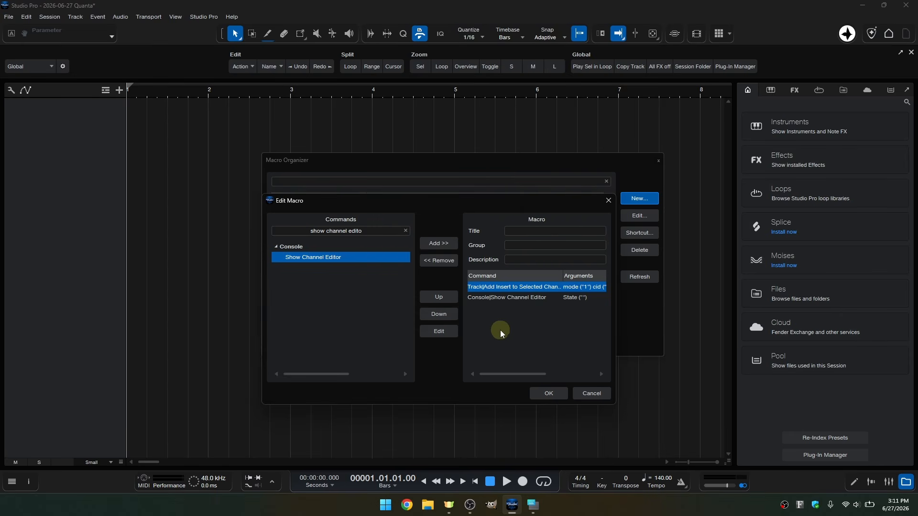
Set the State argument of the macro's Show Channel Editor command to 1
double_click(497, 299)
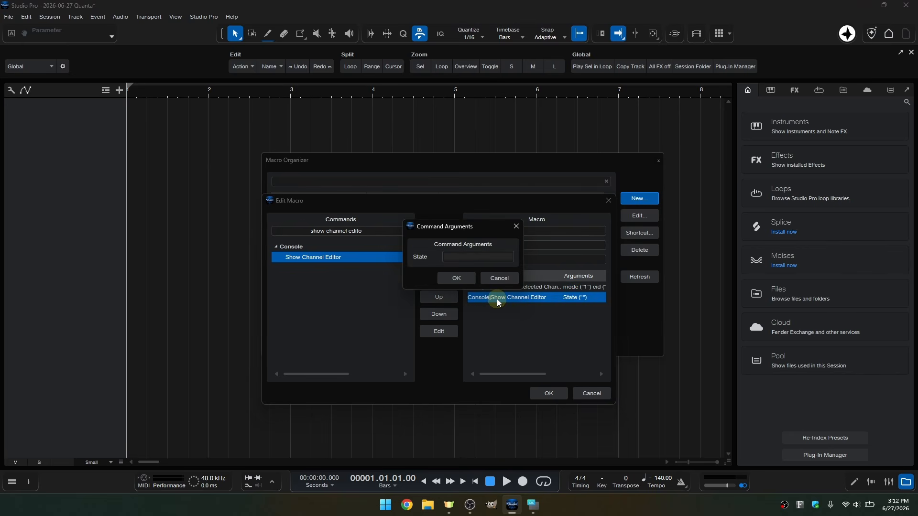
left_click(488, 256)
type("1")
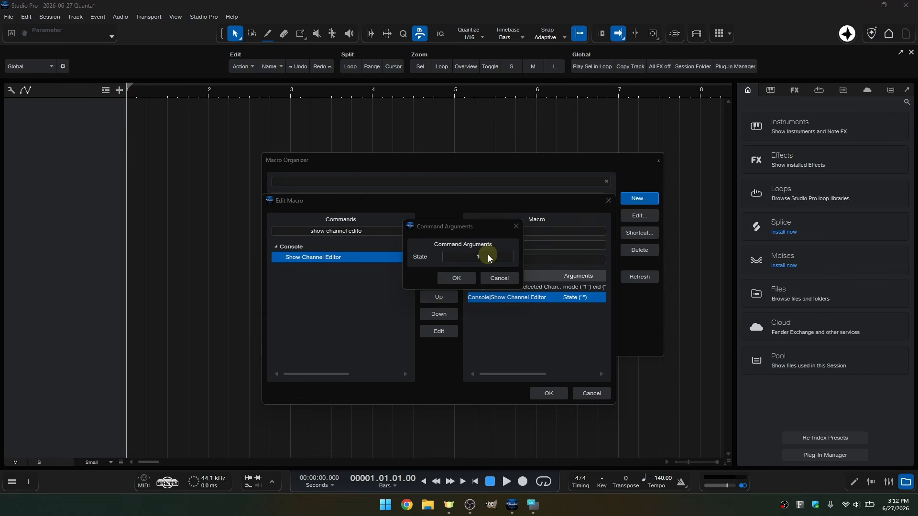
left_click(456, 280)
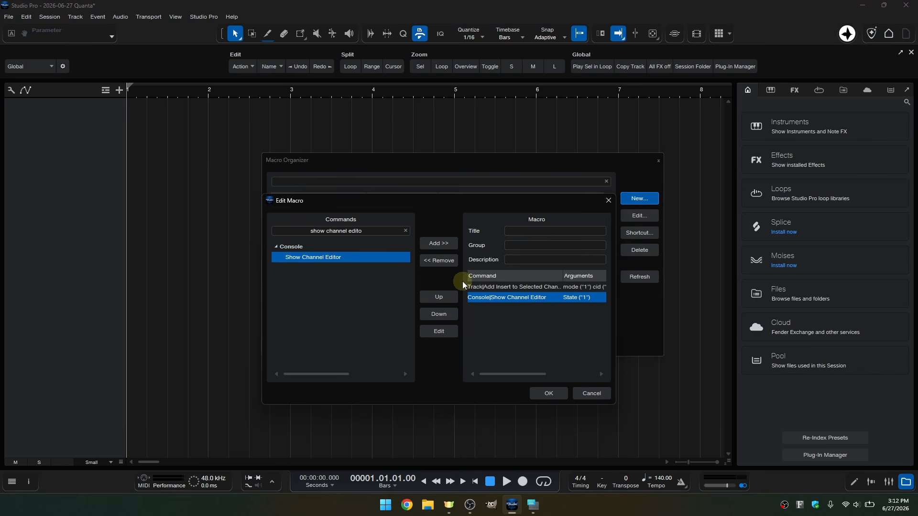
Title the macro Add Room Reverb, assign it to the group Quanta and save it
left_click(543, 231)
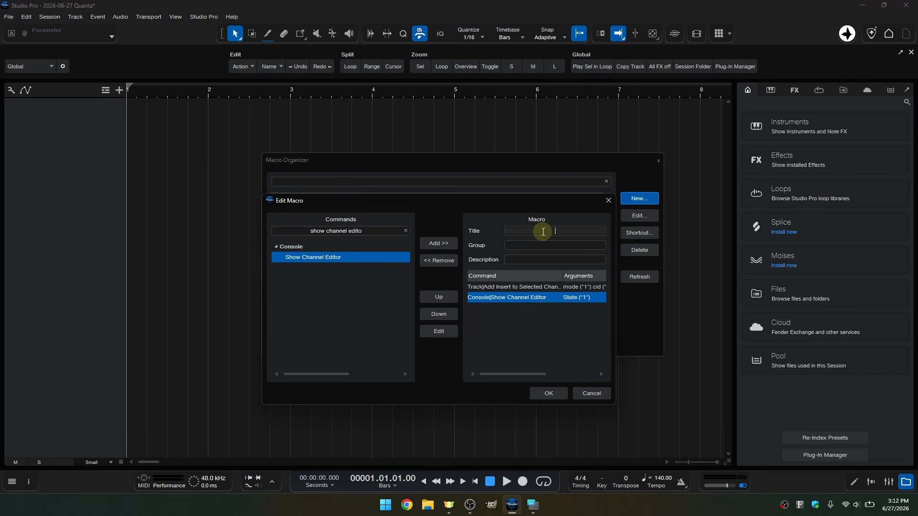
type("Add Room Reverb")
key("Tab")
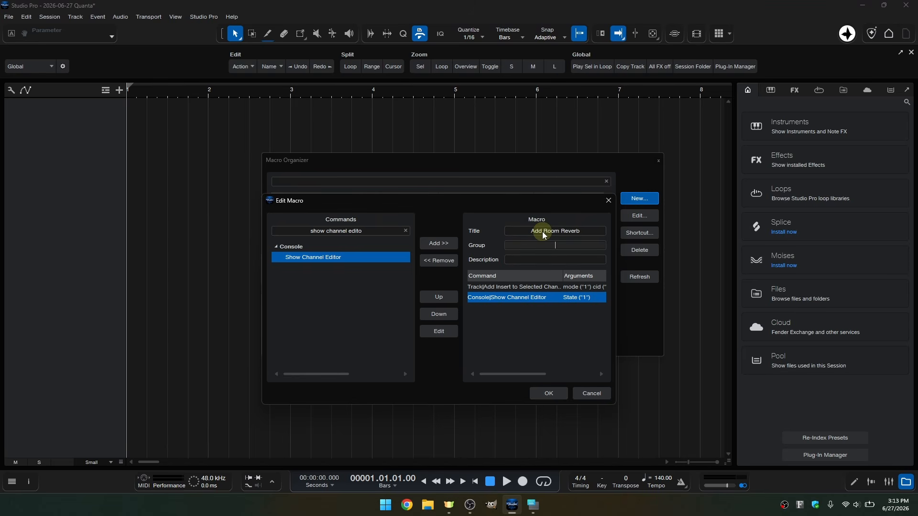
type("Quanta")
left_click(548, 393)
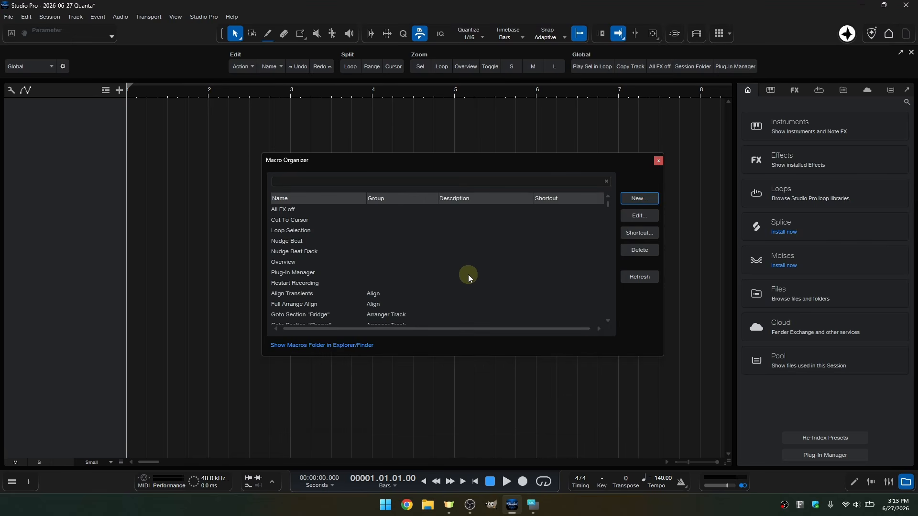
Find the macro in the Quanta group, assign it the shortcut Ctrl+5 and close the Macro Organizer
left_click(440, 182)
type("quanta")
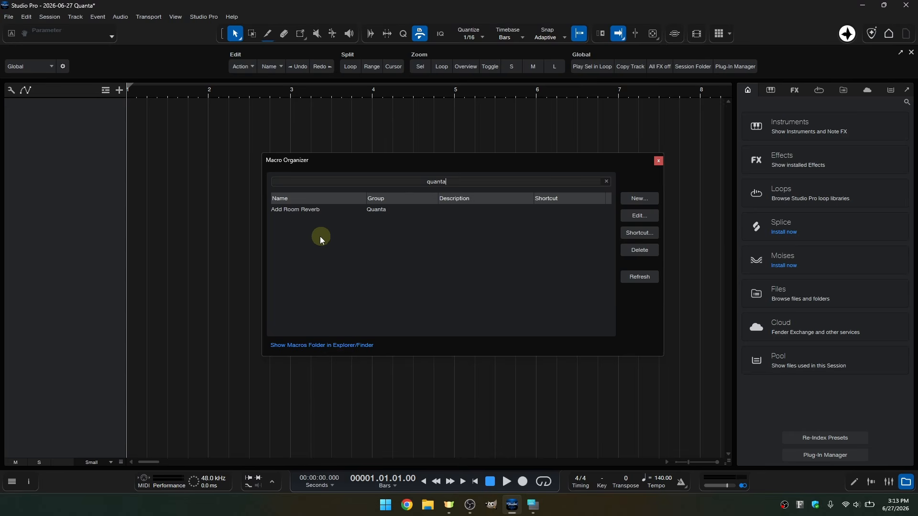
left_click(299, 213)
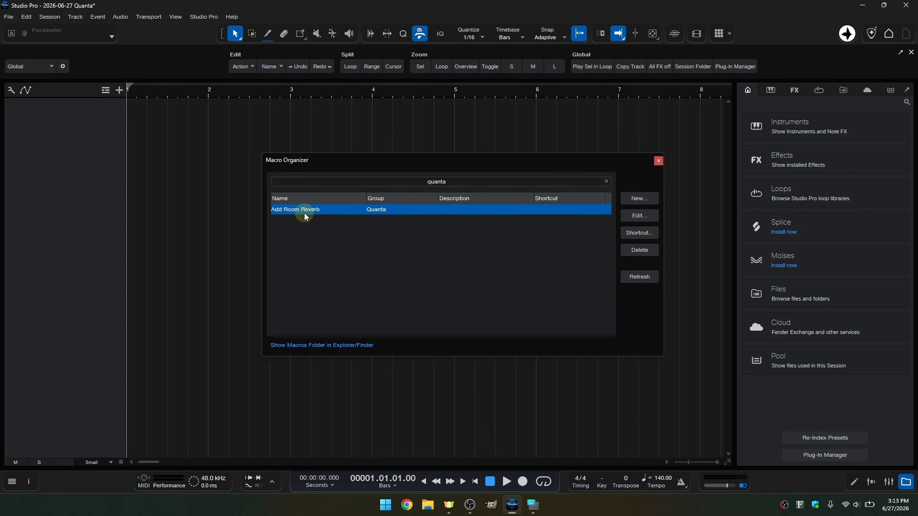
left_click(630, 234)
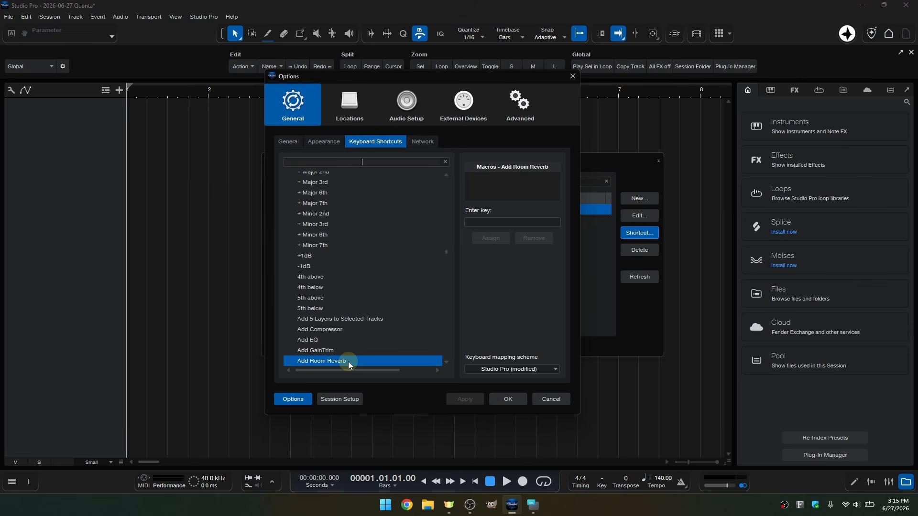
left_click(506, 223)
left_click(489, 237)
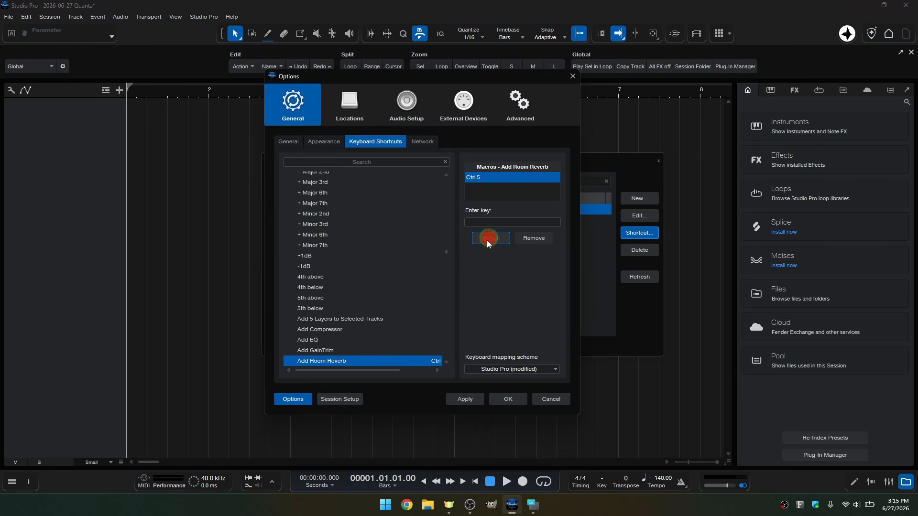
left_click(508, 400)
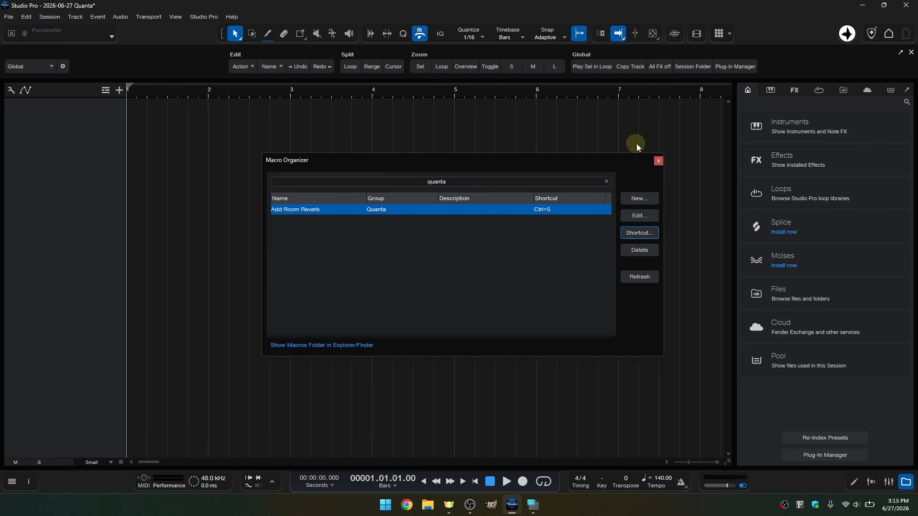
left_click(658, 162)
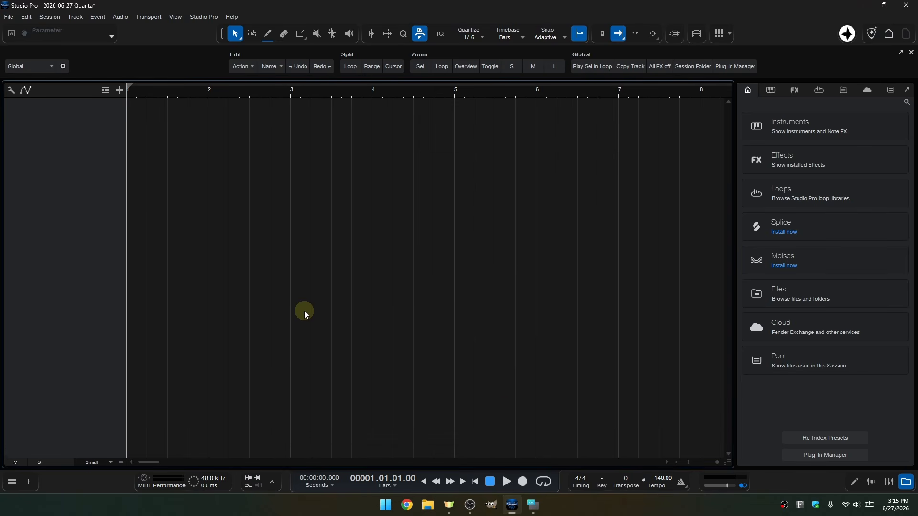
Add one mono audio track named Vox and enlarge the track height to Medium
key("t")
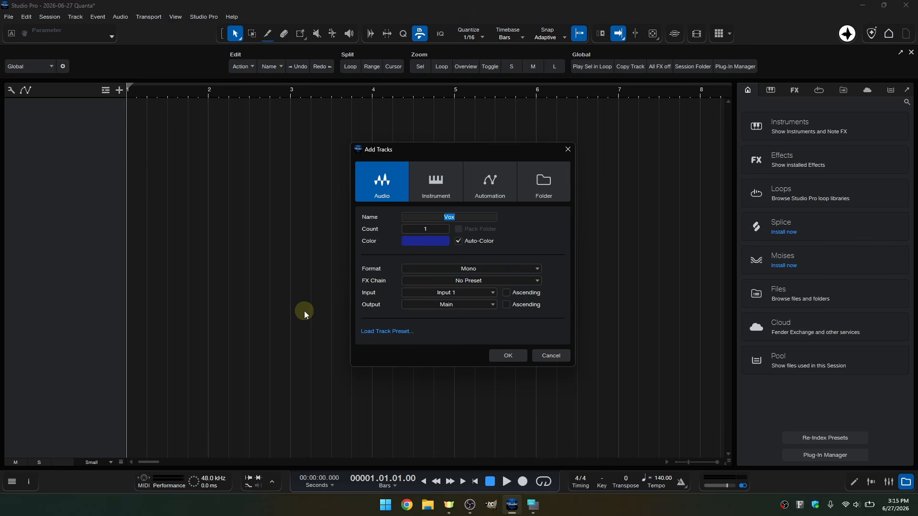
key("Return")
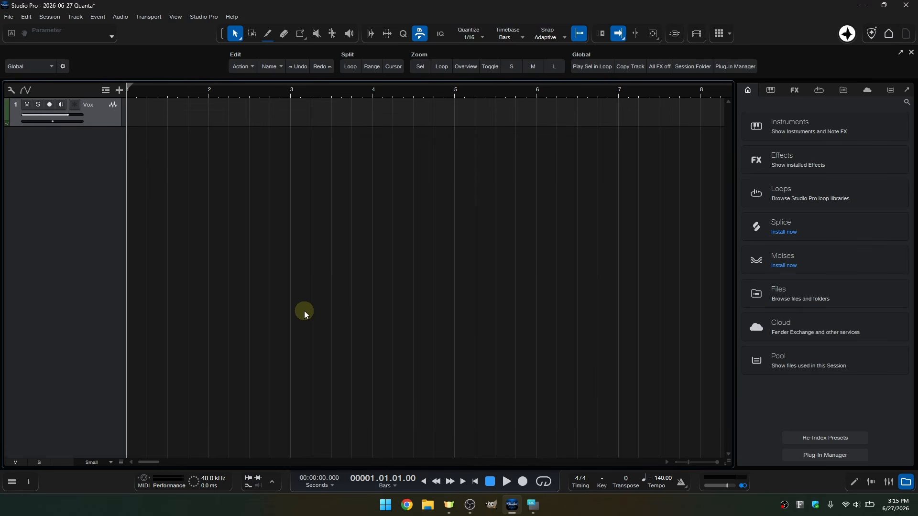
key("shift+e")
key("shift+e")
key("shift+e")
key("shift+e")
key("shift+e")
key("shift+e")
key("shift+e")
key("shift+e")
key("shift+e")
key("shift+e")
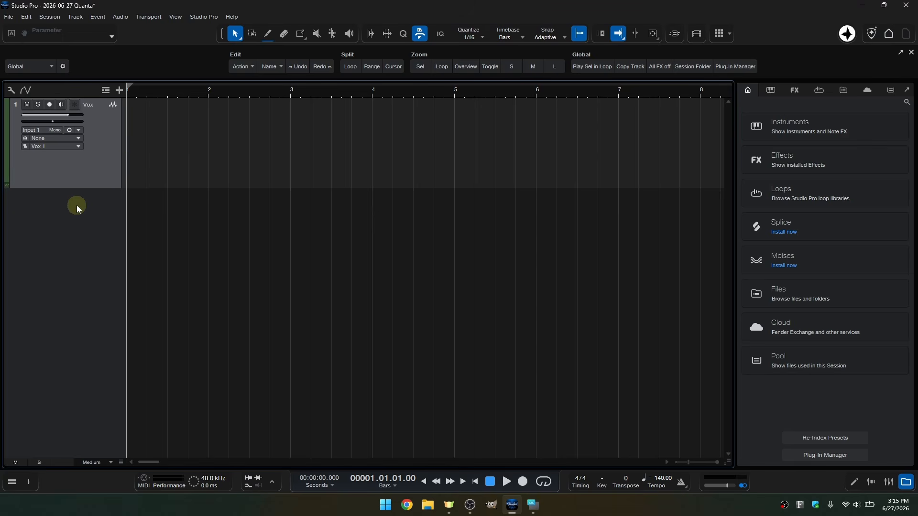
Run the Add Room Reverb macro on the Vox track and check its inserts in the Inspector
key("F11")
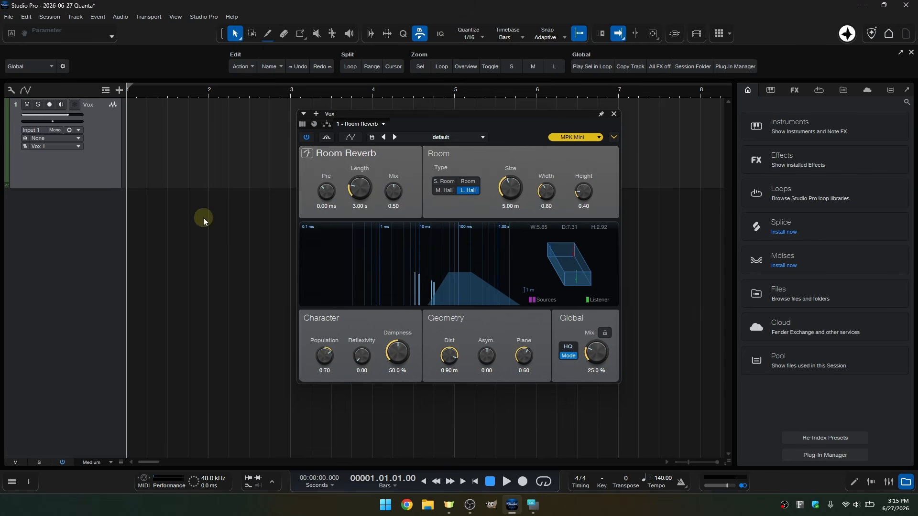
left_click(28, 482)
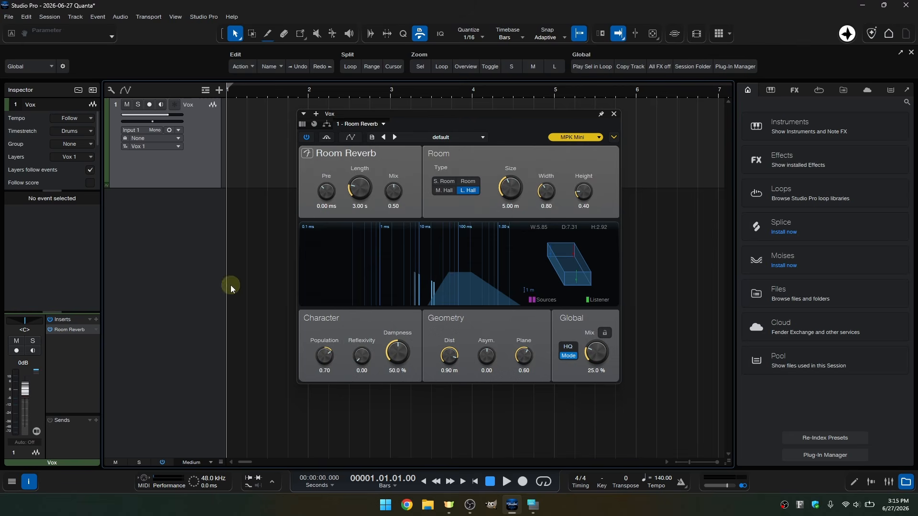
left_click(613, 114)
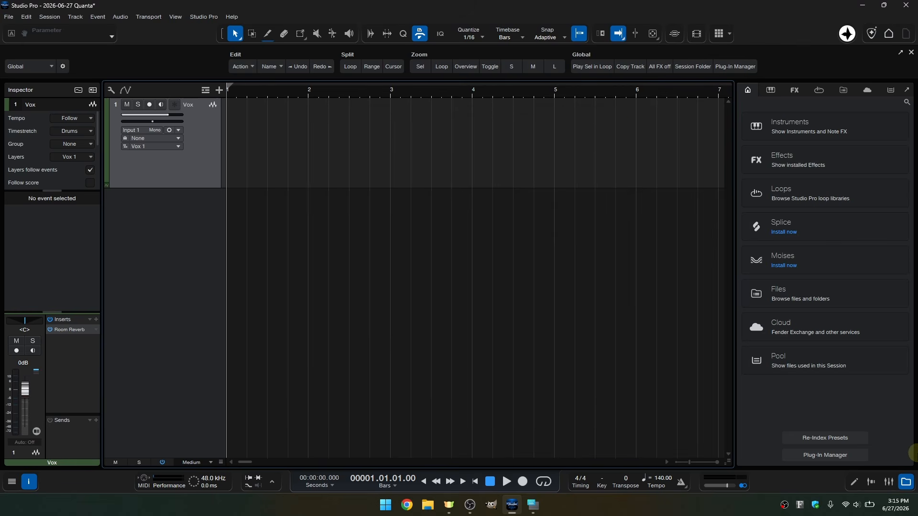
Replace the browser with the mixer console and enlarge the console to give the Vox channel's inserts more room
left_click(905, 481)
left_click(888, 481)
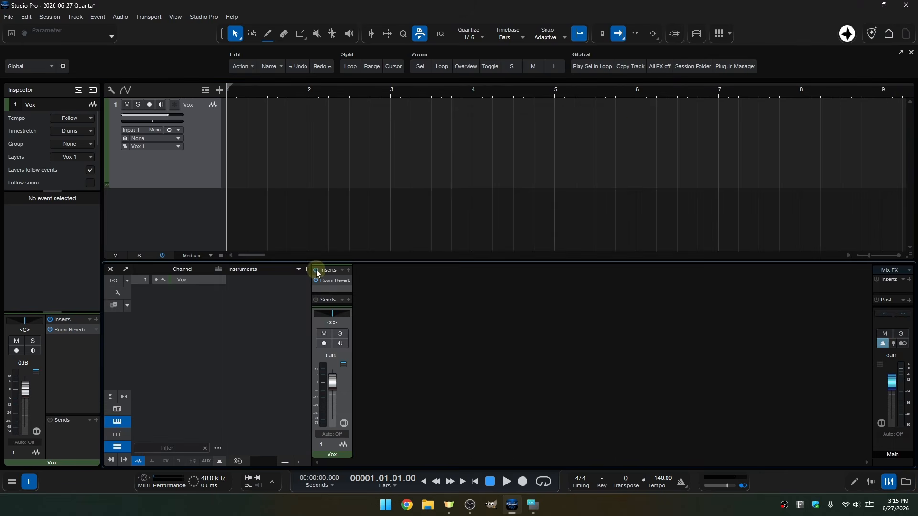
left_click_drag(402, 262, 393, 221)
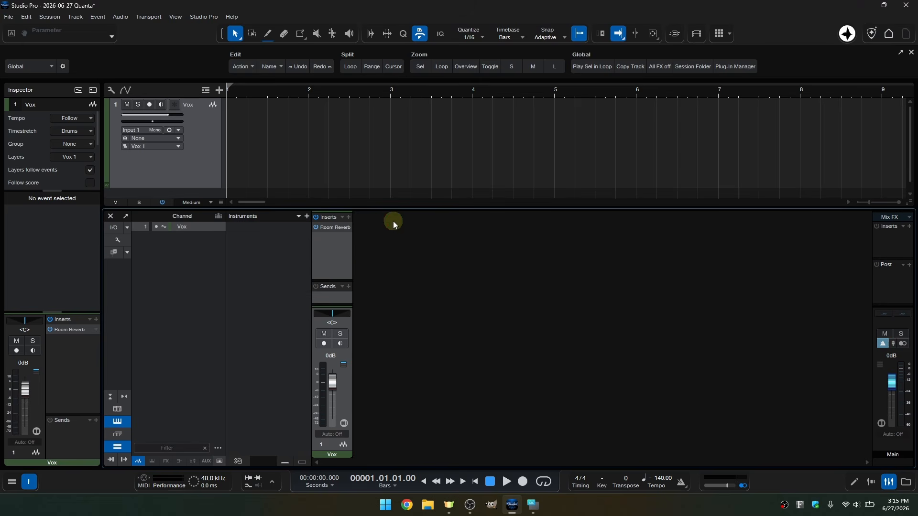